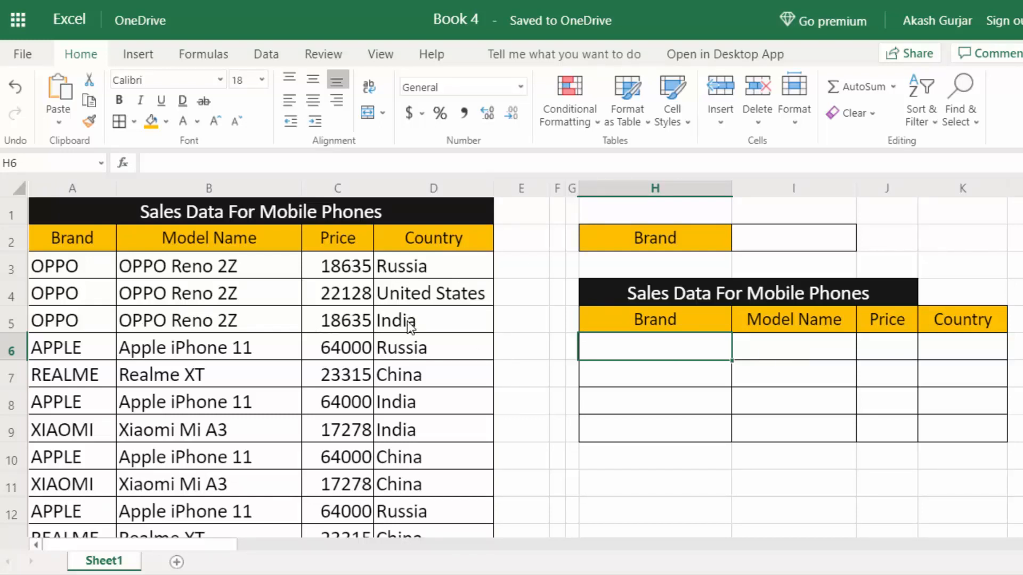
- Examine the mobile phone sales table's headers and OPPO rows, the brand criterion cell, and the empty result table
{"action": "left_click", "coordinate": [306, 320]}
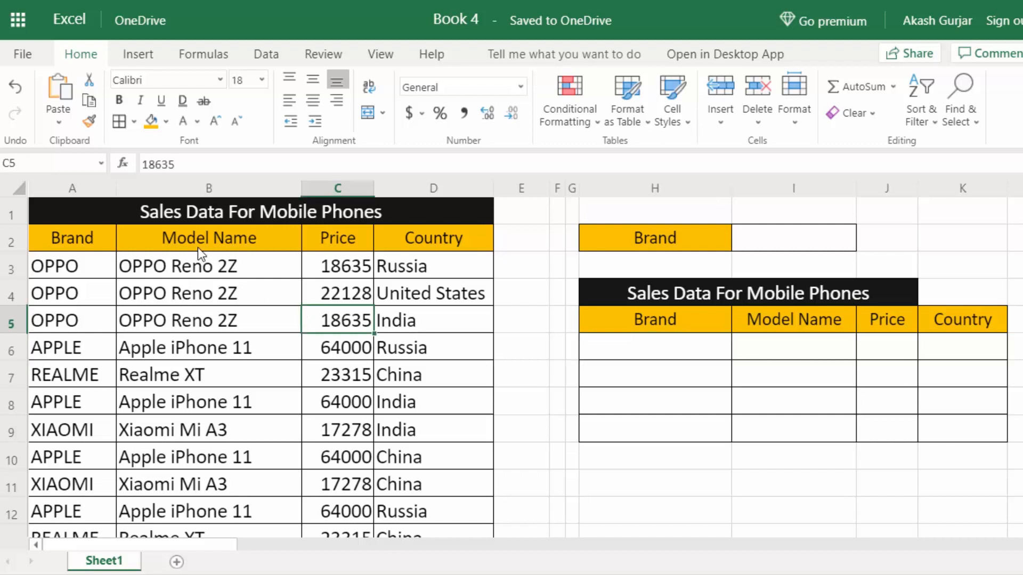
{"action": "left_click", "coordinate": [215, 212]}
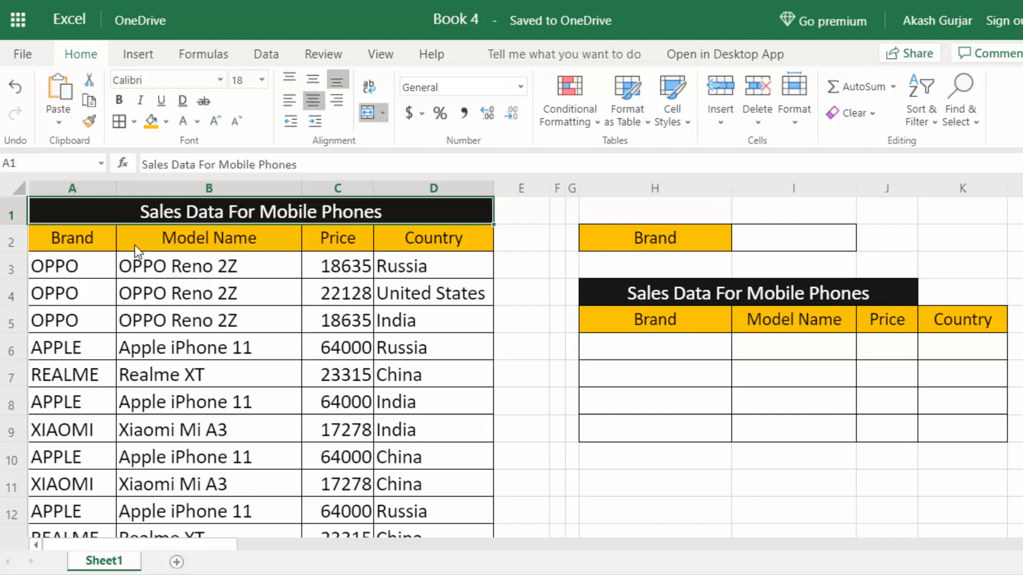
{"action": "left_click", "coordinate": [80, 252]}
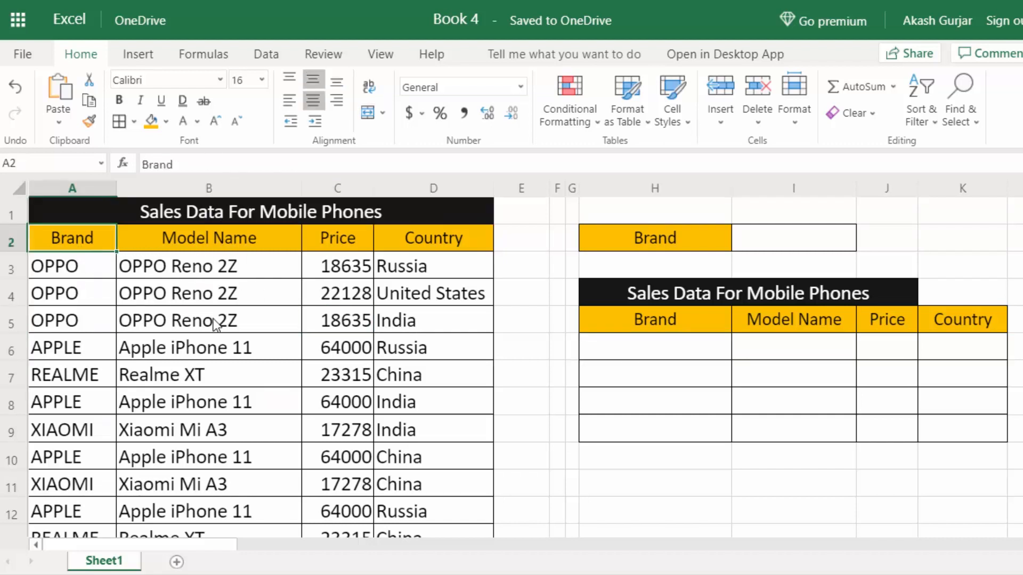
{"action": "left_click", "coordinate": [250, 250]}
{"action": "left_click", "coordinate": [344, 243]}
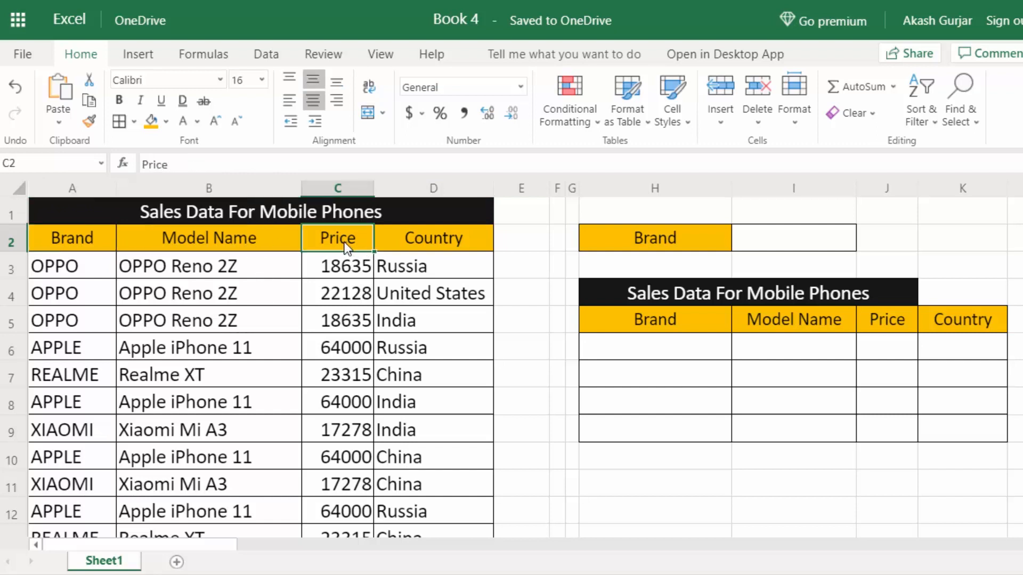
{"action": "left_click", "coordinate": [439, 238]}
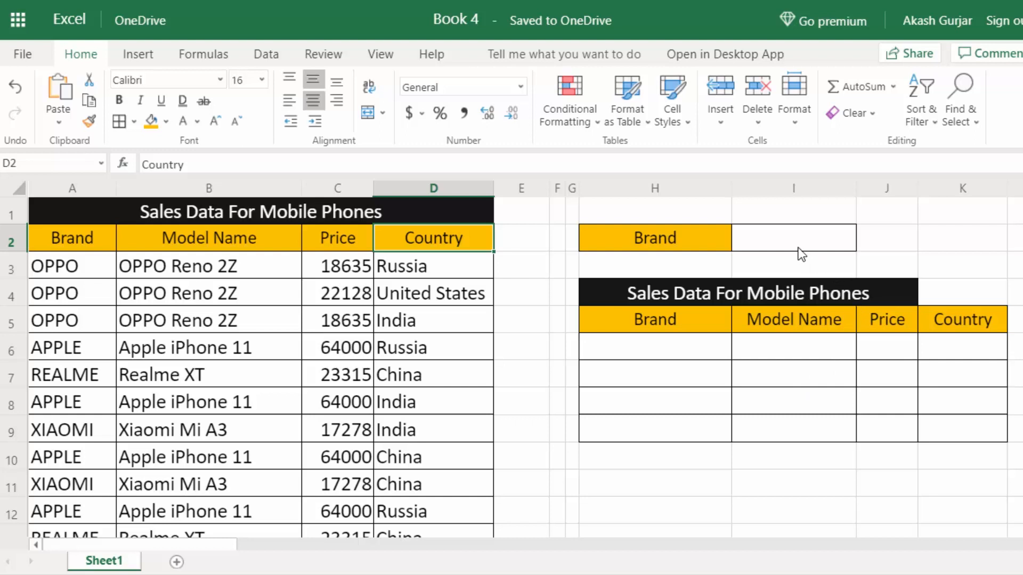
{"action": "left_click", "coordinate": [654, 240]}
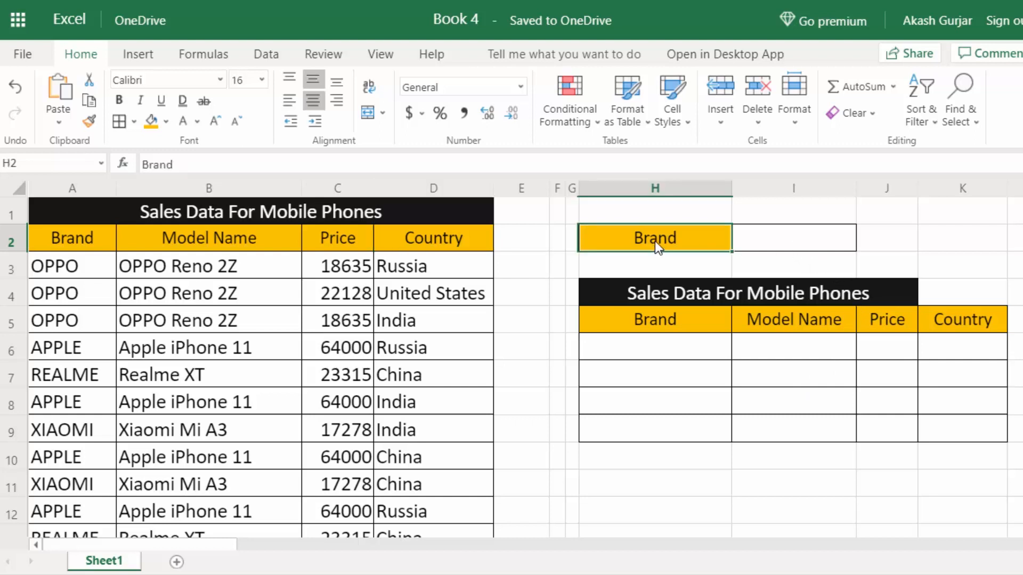
{"action": "left_click", "coordinate": [786, 237]}
{"action": "left_click_drag", "start_coordinate": [45, 265], "coordinate": [42, 318]}
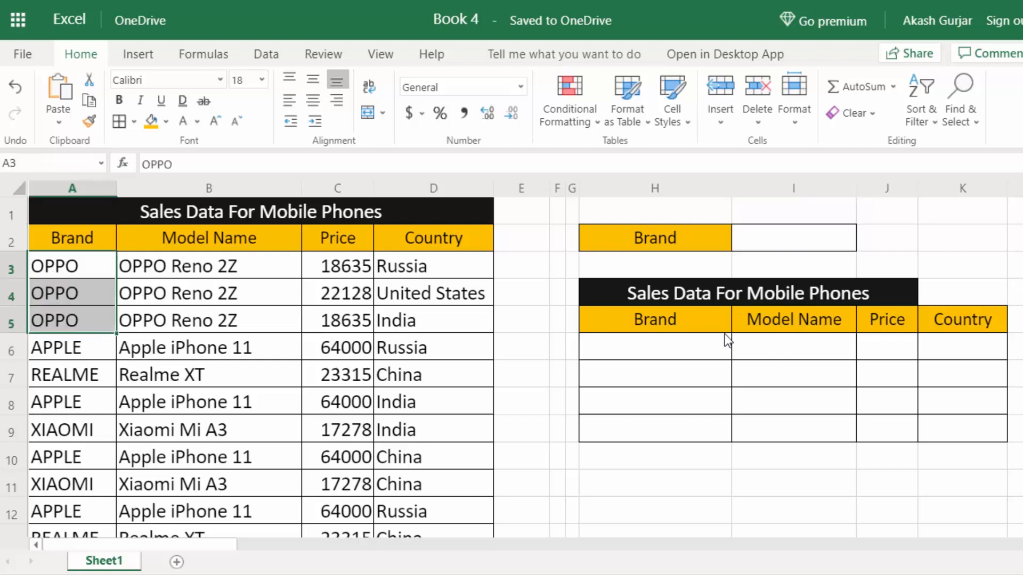
{"action": "left_click_drag", "start_coordinate": [666, 349], "coordinate": [957, 466]}
{"action": "left_click", "coordinate": [691, 369]}
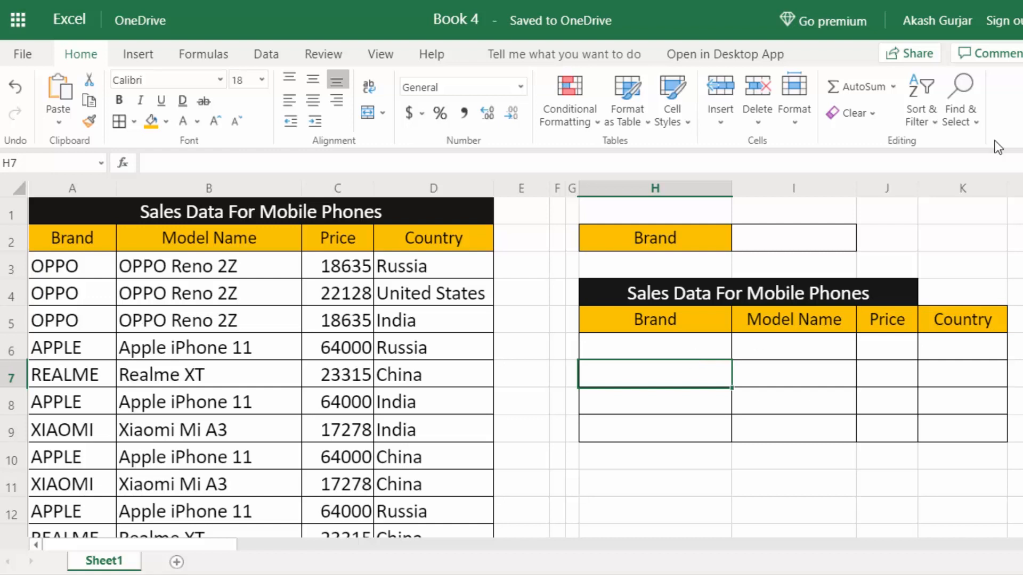
- Check the built-in sort and filter commands and collapse the ribbon to give the worksheet more room
{"action": "left_click", "coordinate": [266, 55]}
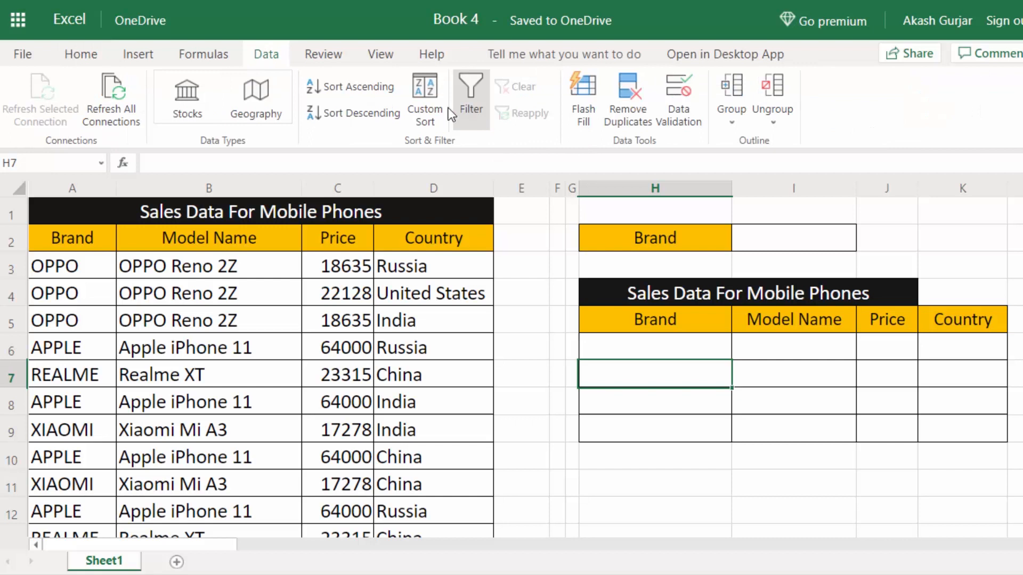
{"action": "left_click", "coordinate": [80, 56]}
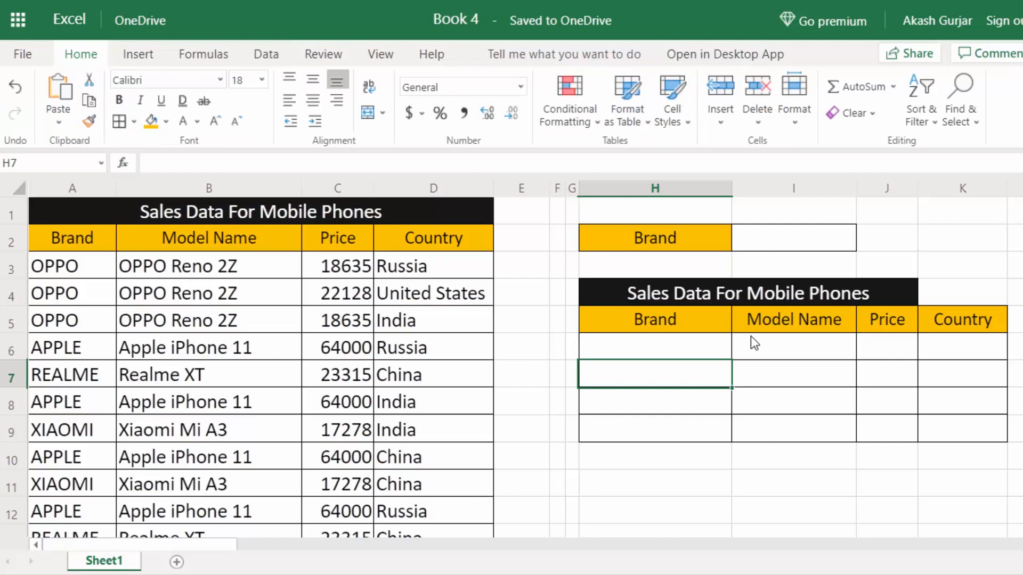
{"action": "left_click", "coordinate": [88, 55]}
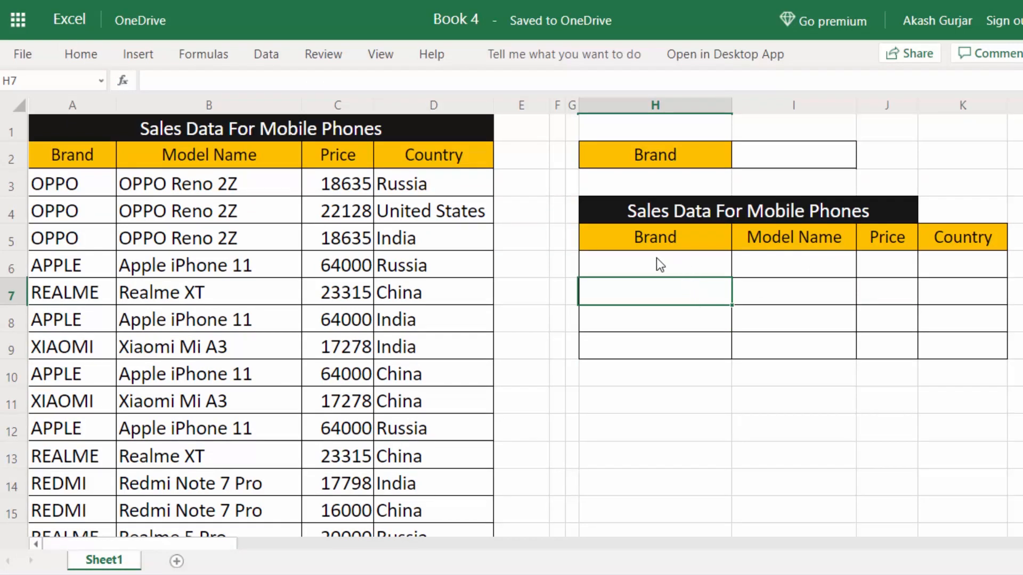
- Compare the OPPO records in A3:D5 with the empty result range H6:K9
{"action": "left_click", "coordinate": [661, 272]}
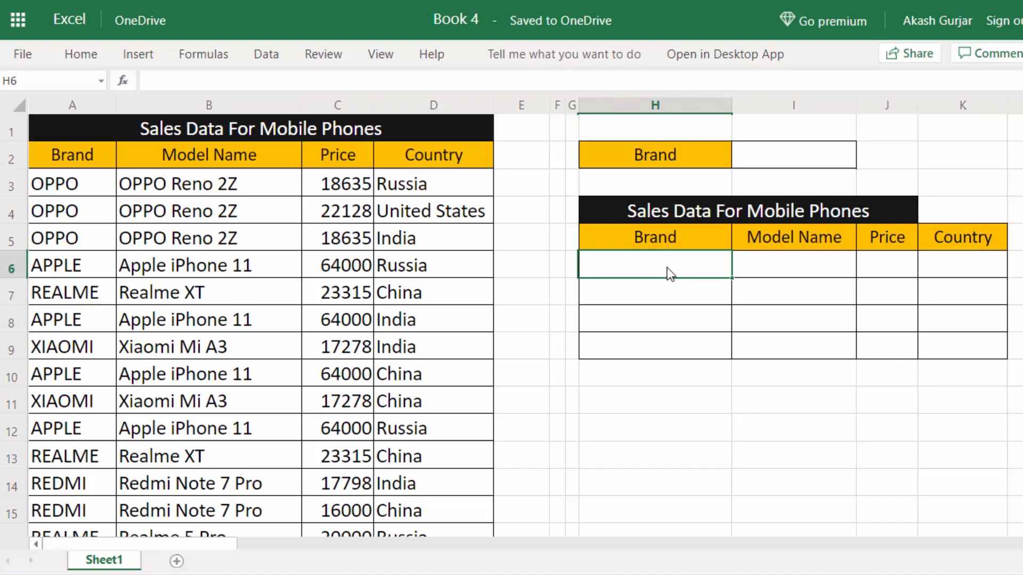
{"action": "left_click_drag", "start_coordinate": [80, 184], "coordinate": [467, 250]}
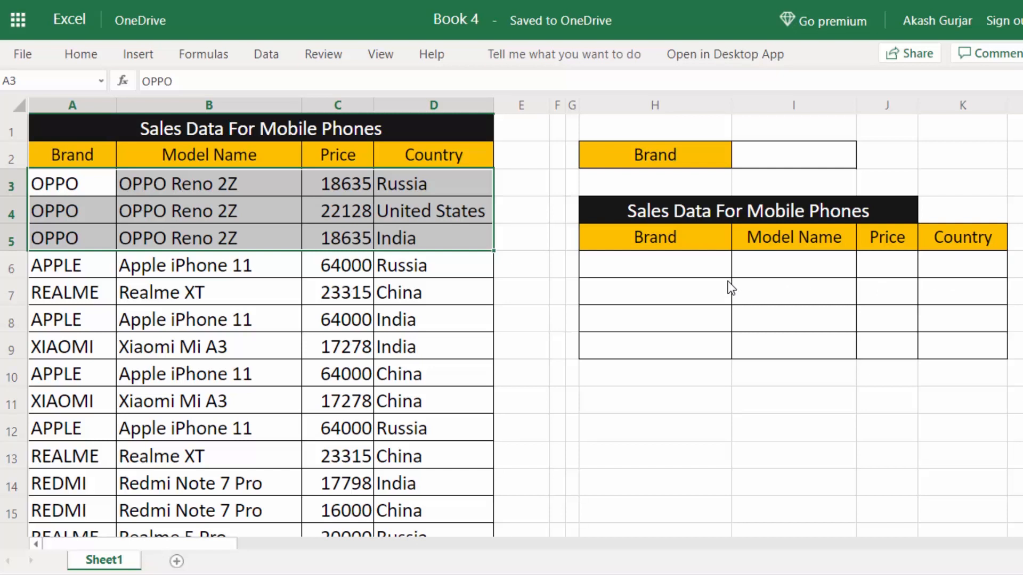
{"action": "left_click", "coordinate": [168, 188]}
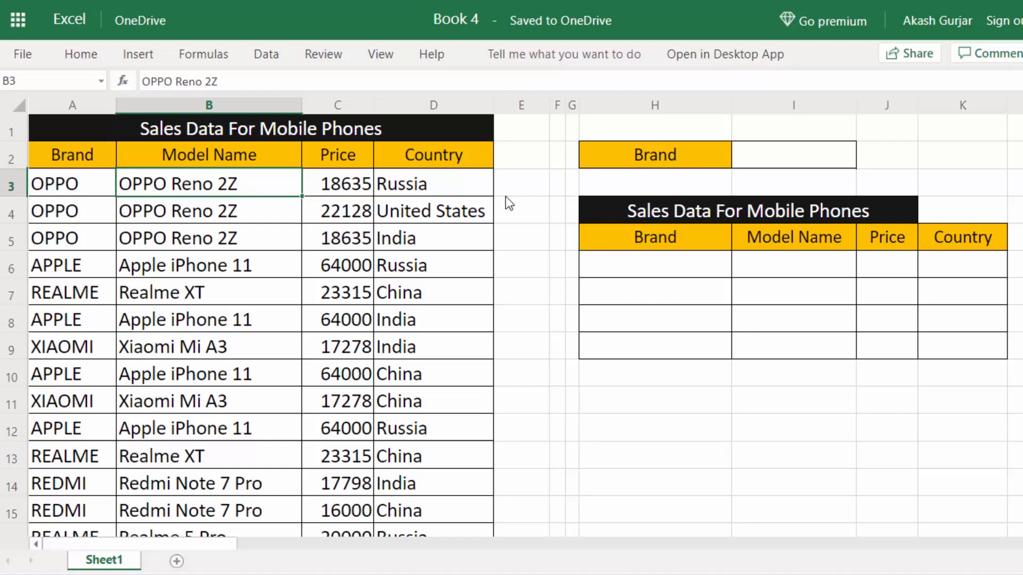
{"action": "left_click_drag", "start_coordinate": [666, 255], "coordinate": [918, 349]}
{"action": "left_click", "coordinate": [234, 189]}
{"action": "left_click_drag", "start_coordinate": [680, 258], "coordinate": [959, 346]}
{"action": "left_click", "coordinate": [859, 321]}
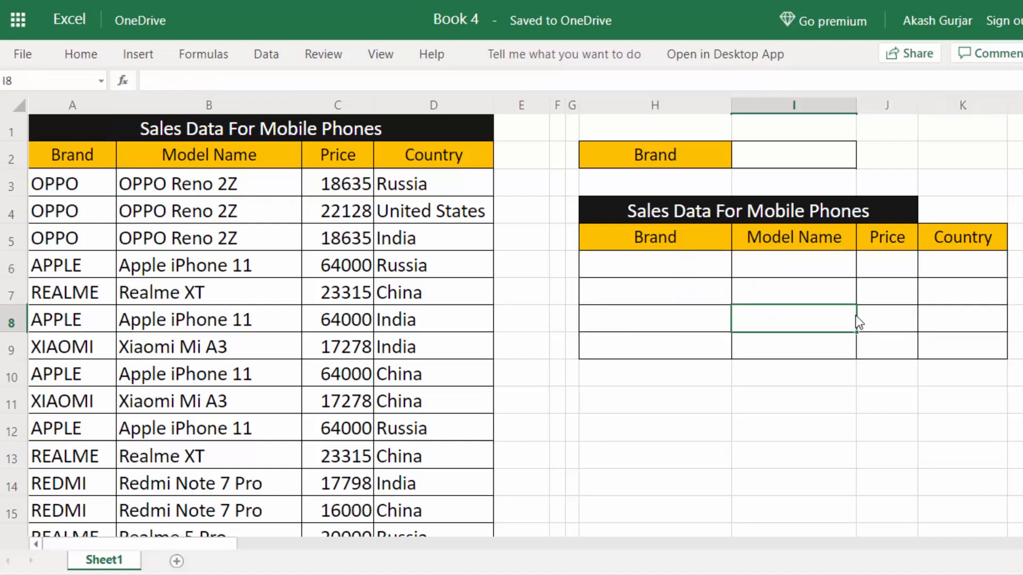
{"action": "left_click", "coordinate": [661, 273]}
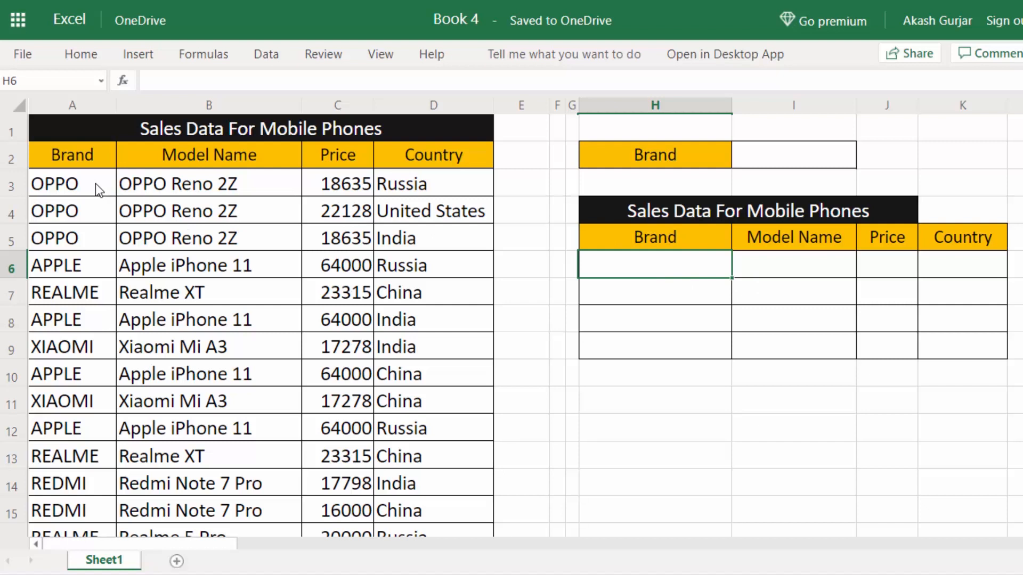
{"action": "mouse_move", "coordinate": [660, 271]}
{"action": "left_mouse_down"}
{"action": "mouse_move", "coordinate": [810, 297]}
{"action": "mouse_move", "coordinate": [960, 349]}
{"action": "left_mouse_up"}
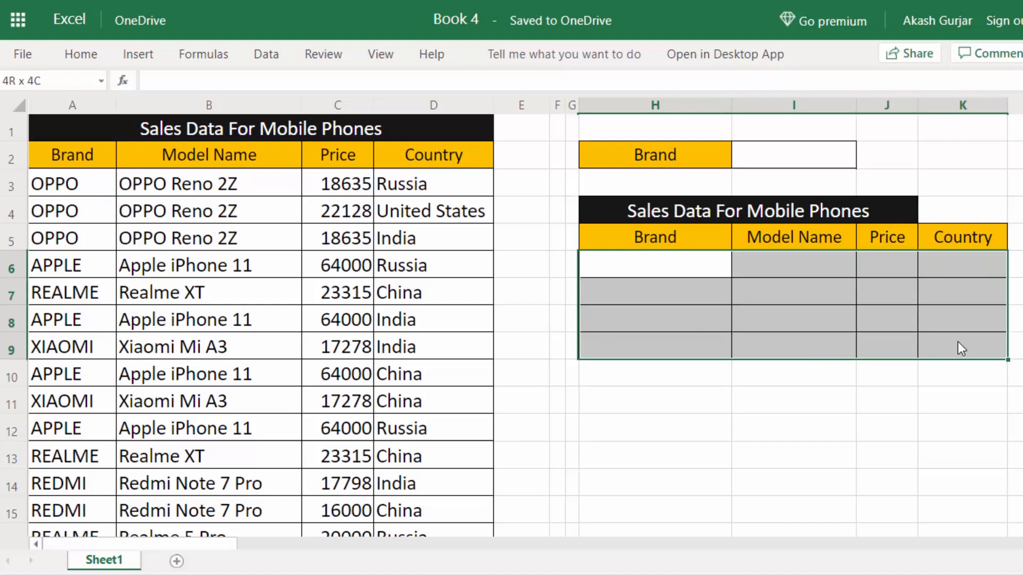
- Enter OPPO as the brand criterion in cell I2
{"action": "left_click", "coordinate": [803, 160]}
{"action": "type", "text": "OPPO"}
{"action": "key", "text": "Return"}
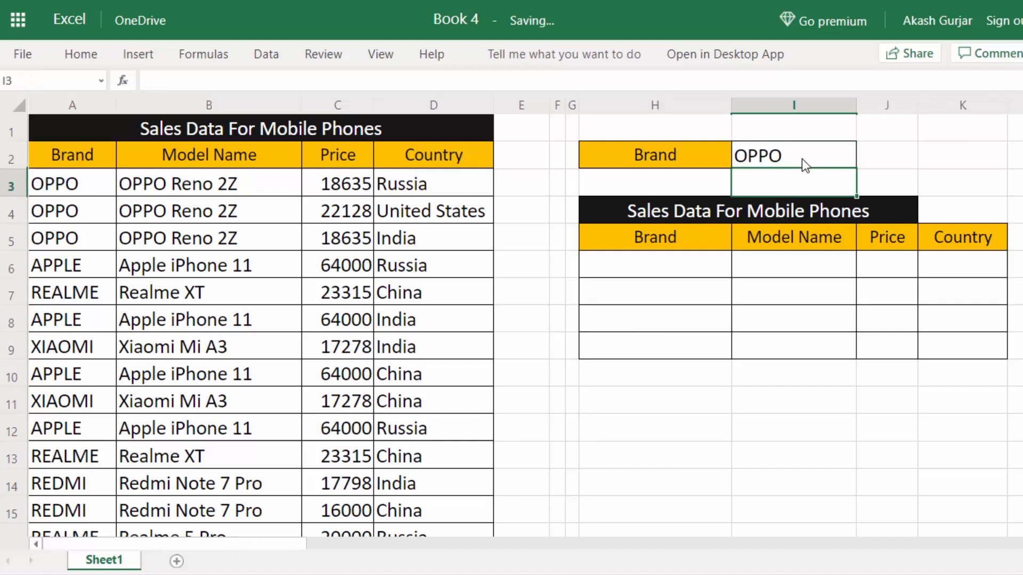
- Start a FILTER formula in cell H6 with the sales data A3:D22 as its array argument
{"action": "left_click_drag", "start_coordinate": [655, 264], "coordinate": [978, 350]}
{"action": "left_click", "coordinate": [754, 301]}
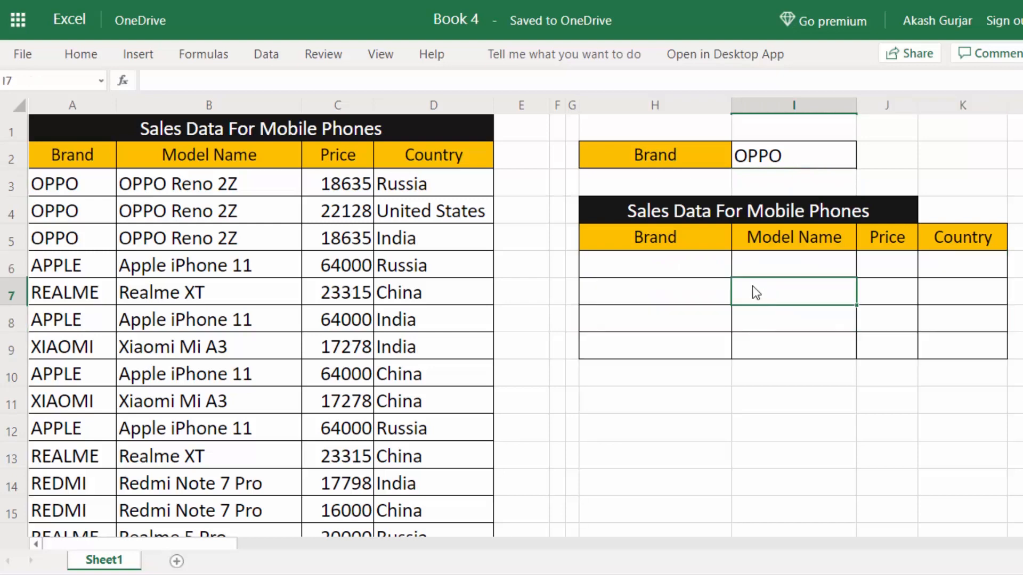
{"action": "left_click", "coordinate": [692, 266]}
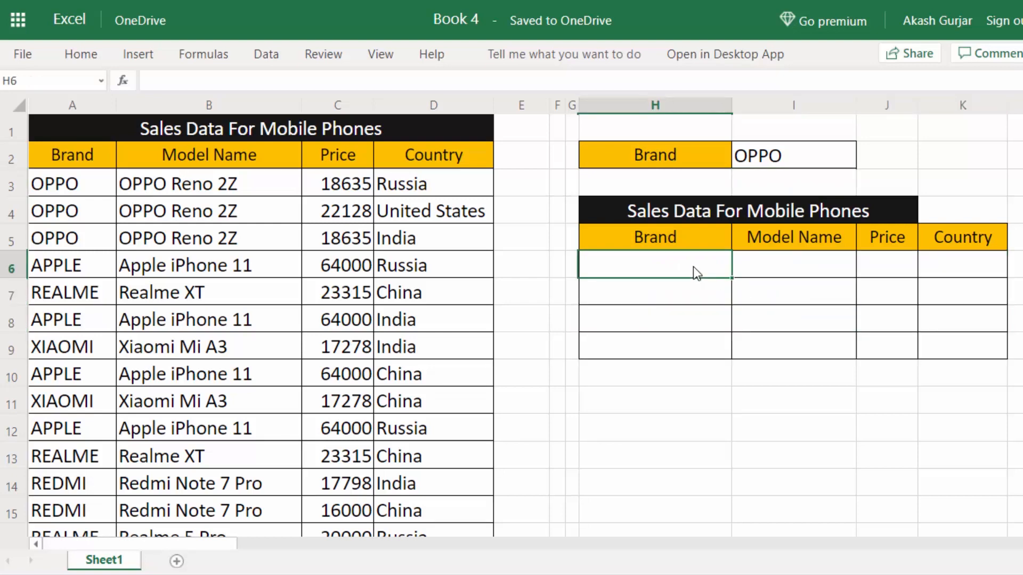
{"action": "type", "text": "="}
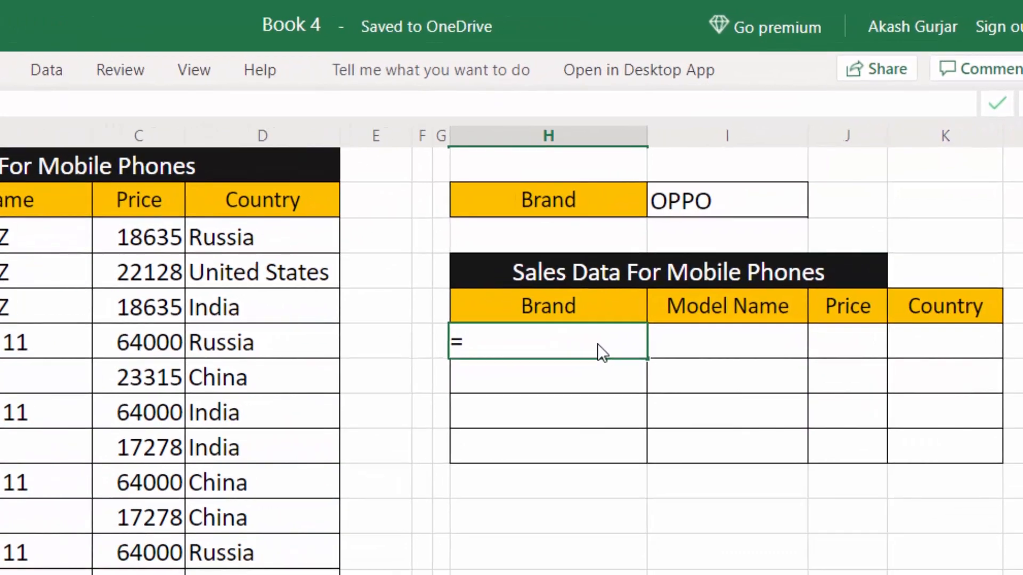
{"action": "type", "text": "file"}
{"action": "key", "text": "Tab"}
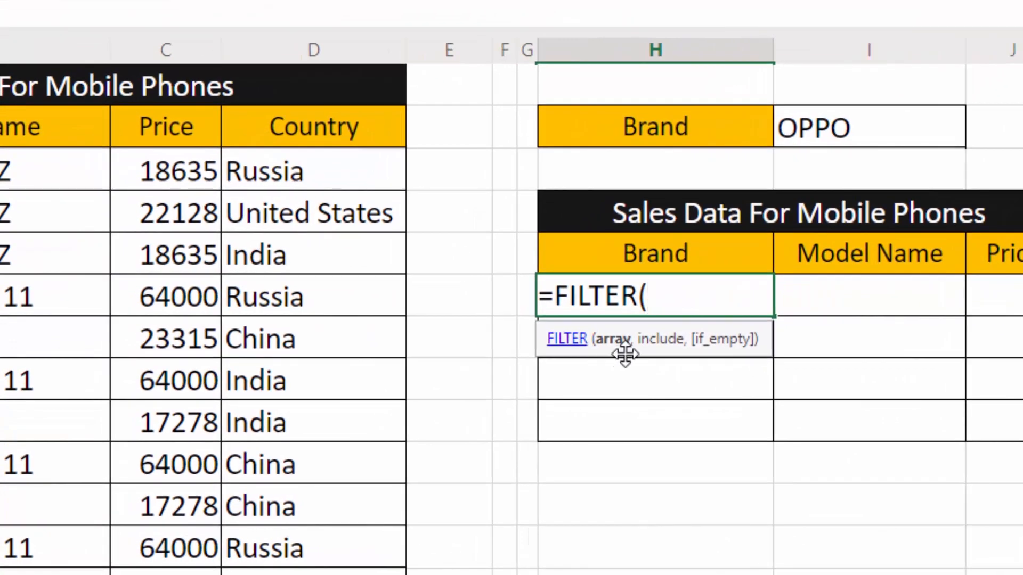
{"action": "type", "text": "A3"}
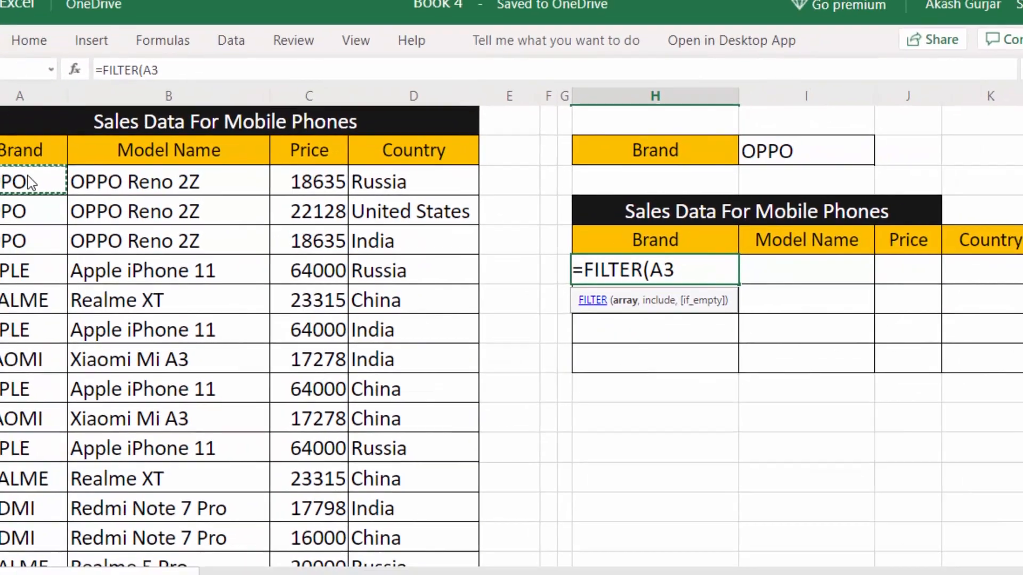
{"action": "key", "text": "ctrl+shift+Right"}
{"action": "key", "text": "ctrl+shift+Down"}
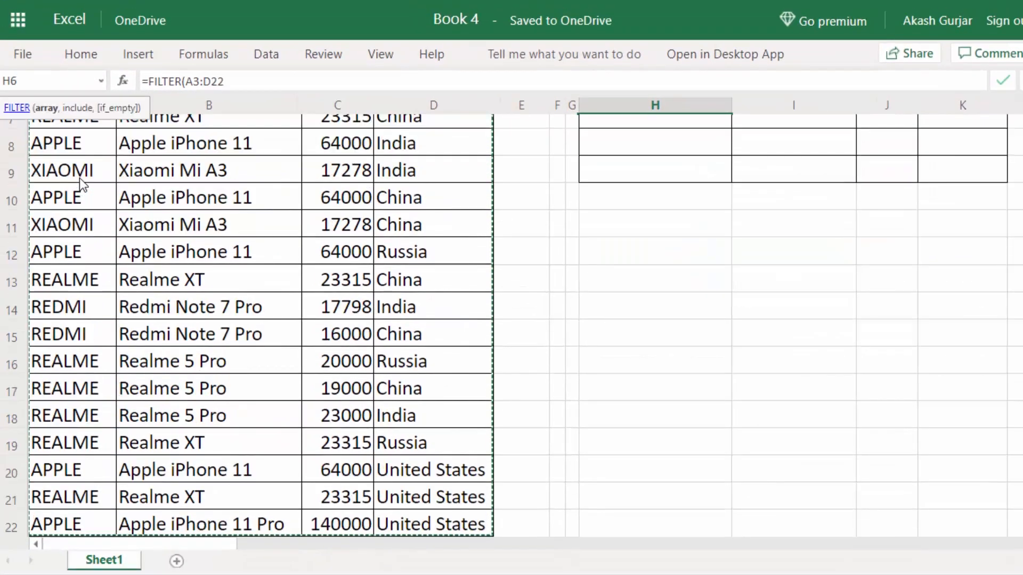
{"action": "scroll", "coordinate": [79, 178], "scroll_direction": "up", "scroll_amount": 3}
{"action": "type", "text": ","}
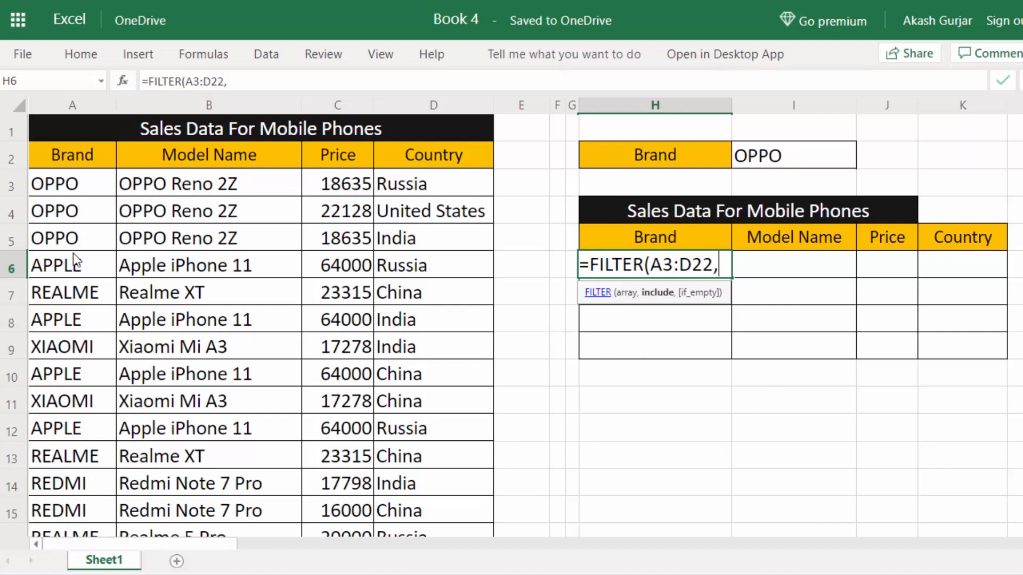
- Add the include condition A3:A22=I2 to the FILTER formula, matching the Brand column to the criterion cell
{"action": "left_click", "coordinate": [71, 189]}
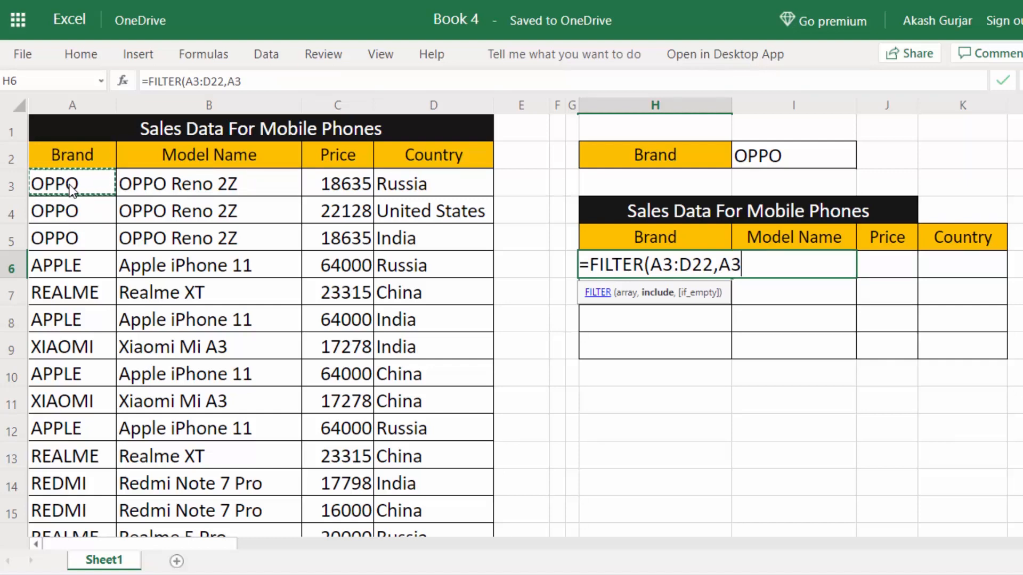
{"action": "key", "text": "ctrl+shift+Down"}
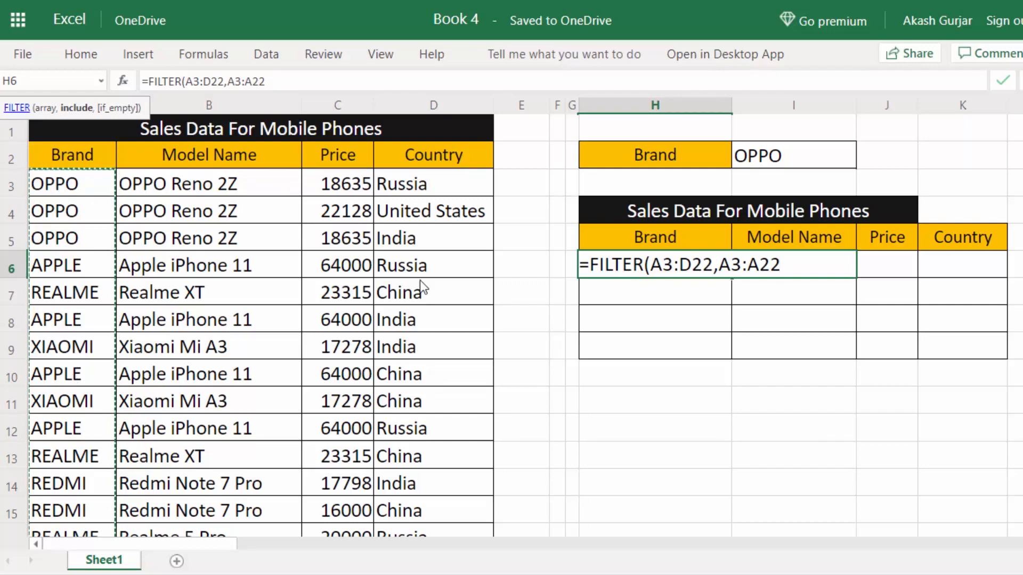
{"action": "type", "text": "="}
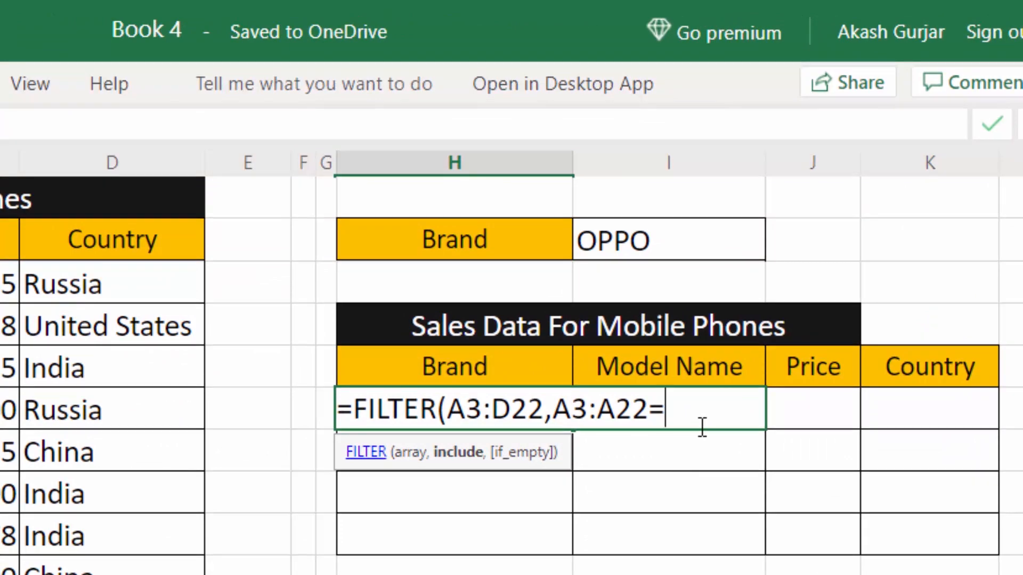
{"action": "left_click", "coordinate": [669, 237]}
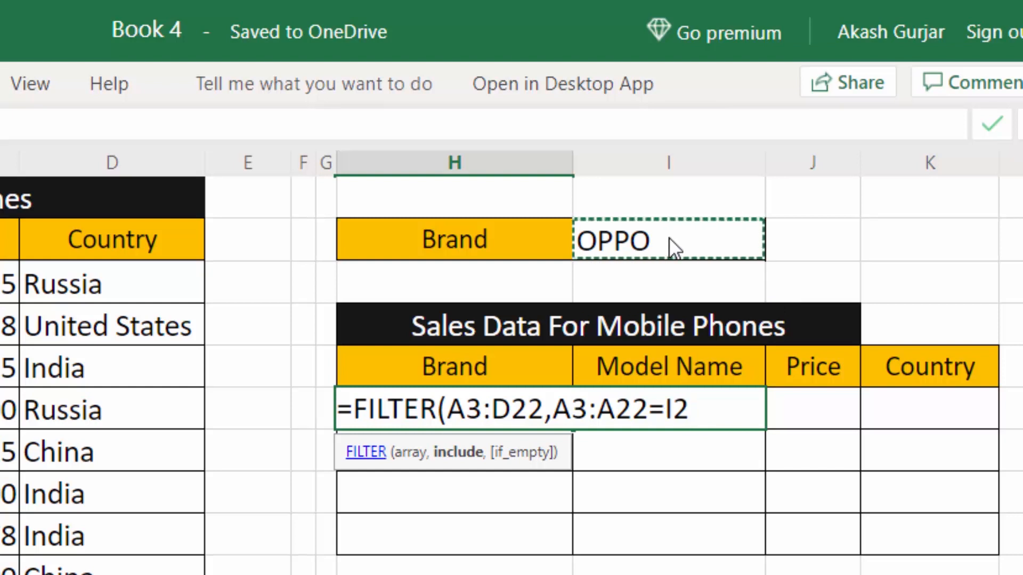
{"action": "type", "text": ","}
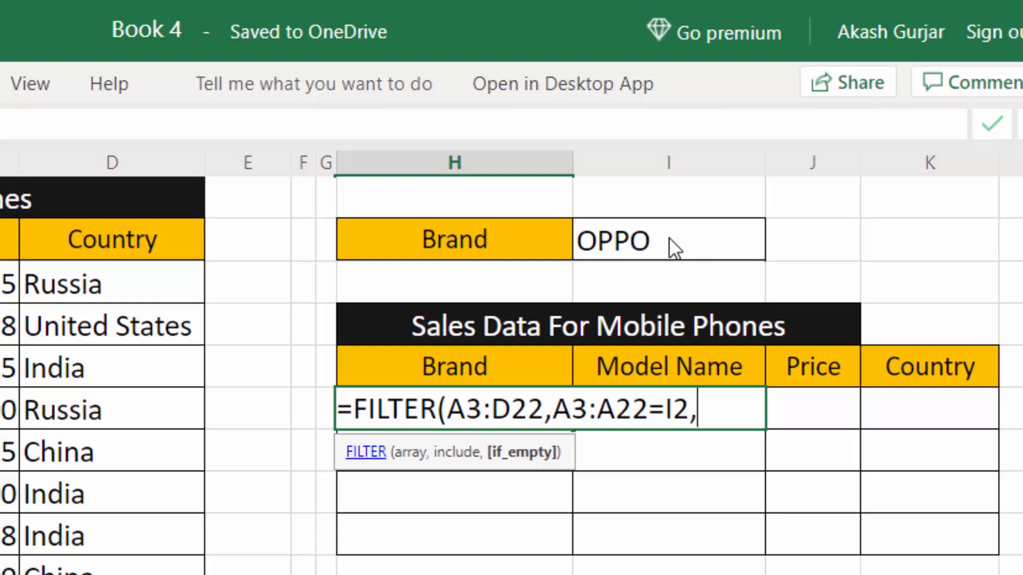
{"action": "key", "text": "BackSpace"}
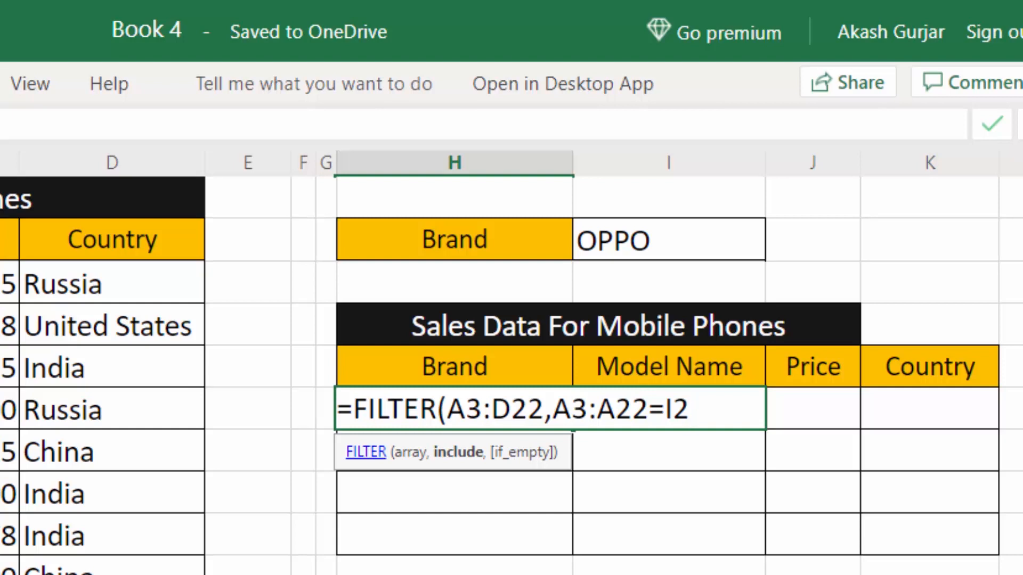
{"action": "type", "text": ".'"}
{"action": "key", "text": "BackSpace"}
{"action": "key", "text": "BackSpace"}
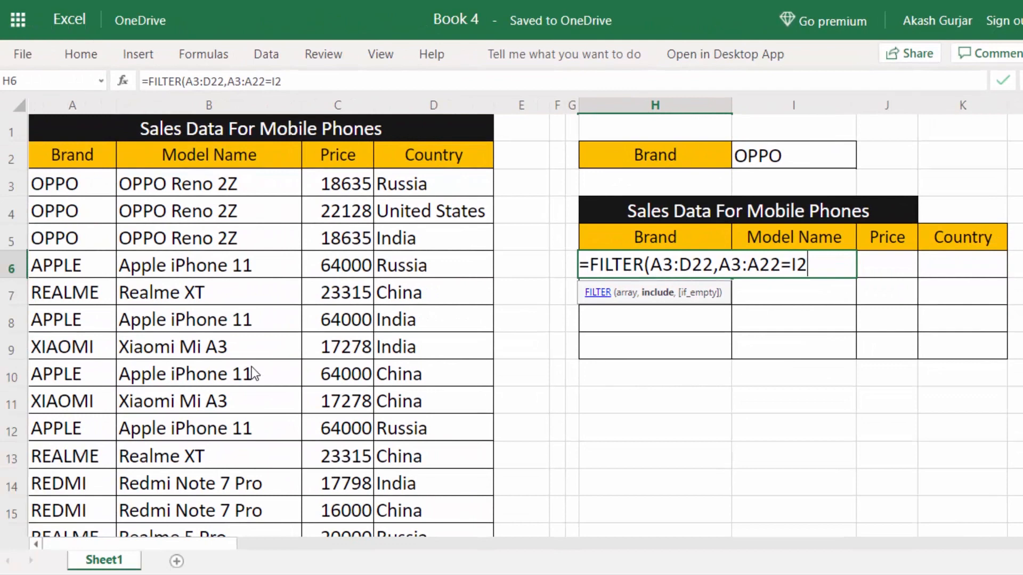
- Close the FILTER formula's parenthesis and commit =FILTER(A3:D22,A3:A22=I2) in cell H6
{"action": "type", "text": ")"}
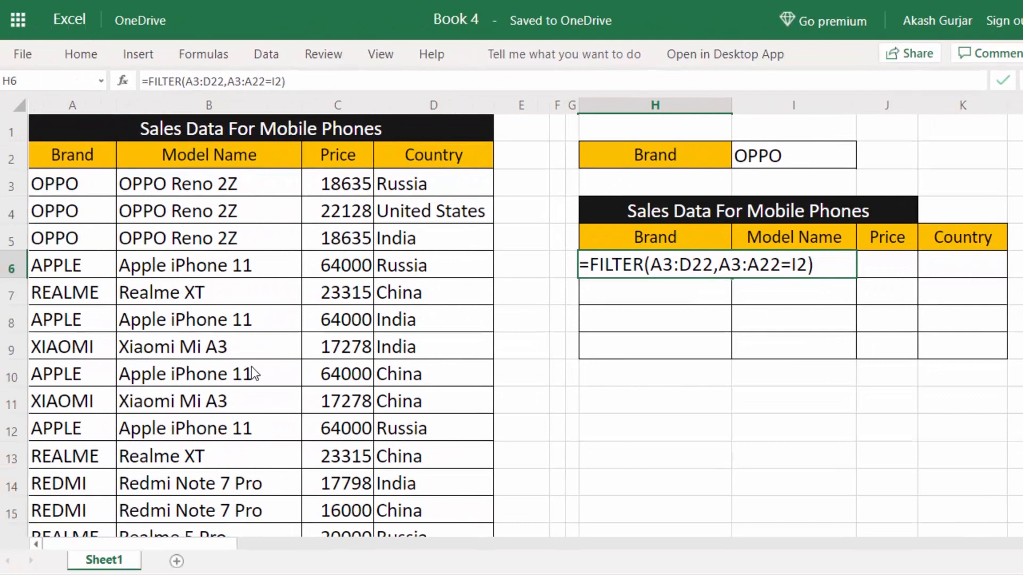
{"action": "key", "text": "Return"}
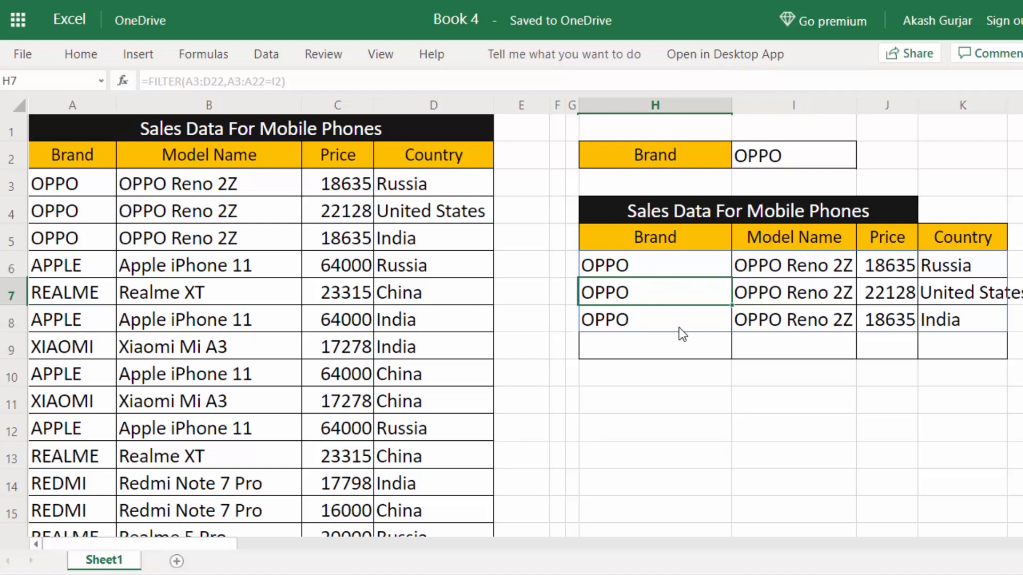
- Change the brand criterion in cell I2 to XIAOMI
{"action": "left_click", "coordinate": [797, 166]}
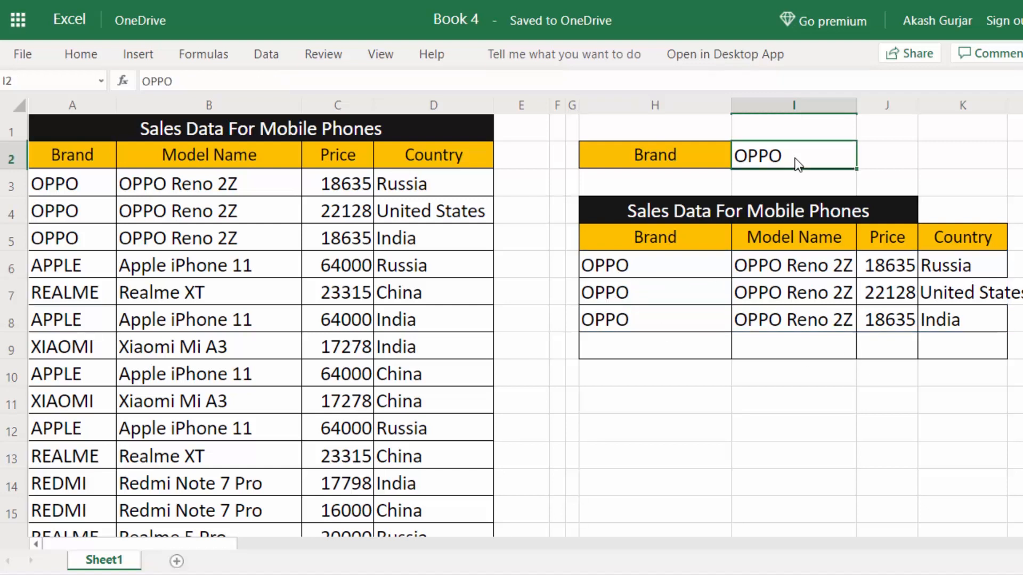
{"action": "type", "text": "XIA"}
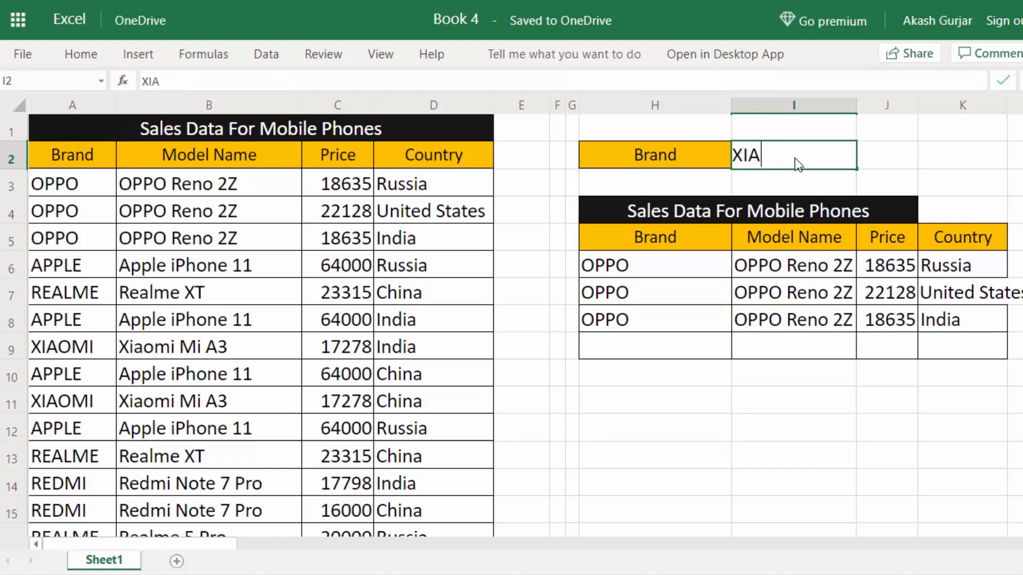
{"action": "type", "text": "OMI"}
{"action": "key", "text": "Return"}
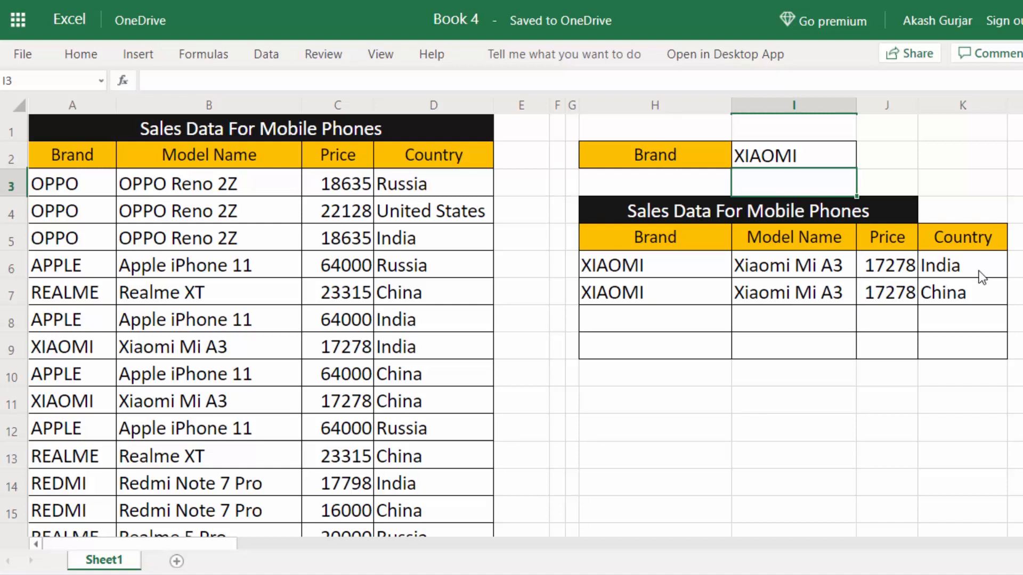
- Set the brand criterion in cell I2 to REALME
{"action": "left_click", "coordinate": [809, 155]}
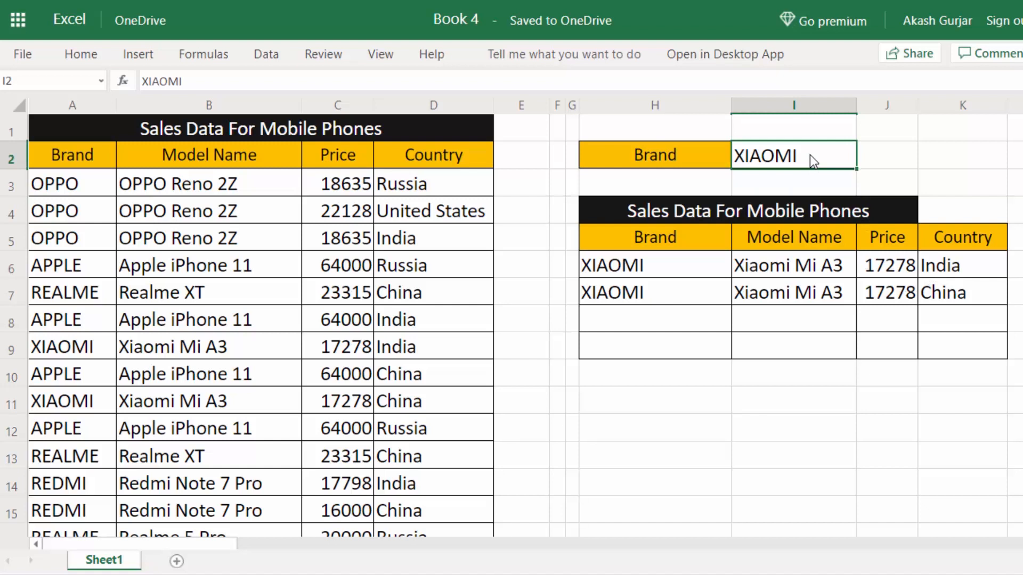
{"action": "type", "text": "REALME"}
{"action": "key", "text": "Return"}
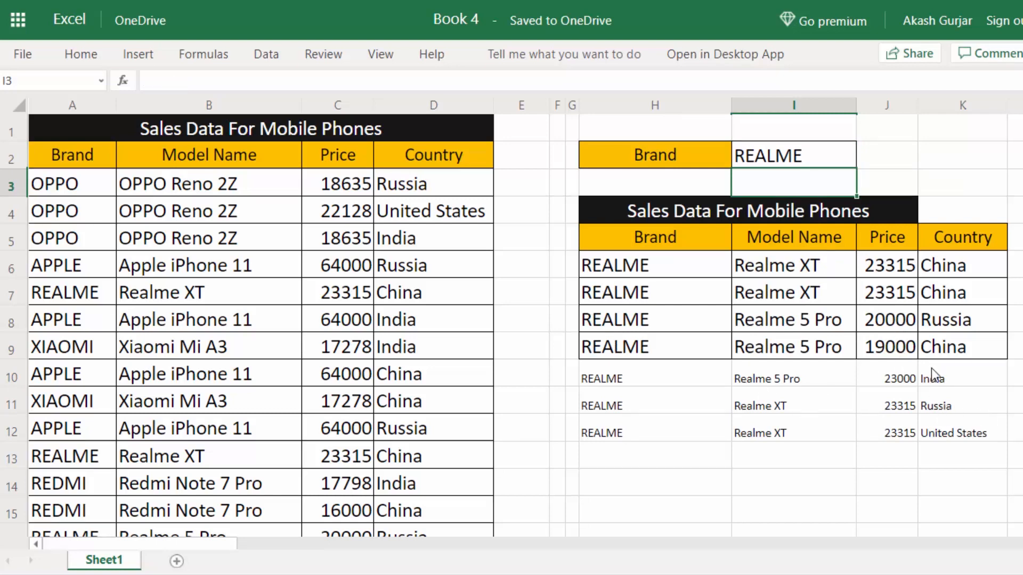
- Open the FILTER formula in cell H6 and review its array A3:D22 and its include range A3:A22
{"action": "left_click", "coordinate": [675, 270]}
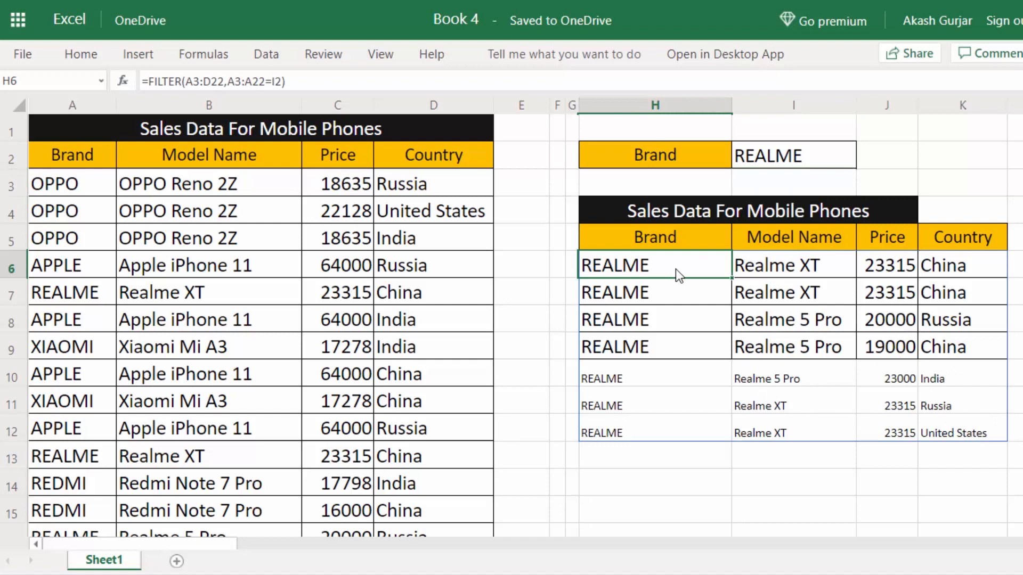
{"action": "double_click", "coordinate": [676, 269]}
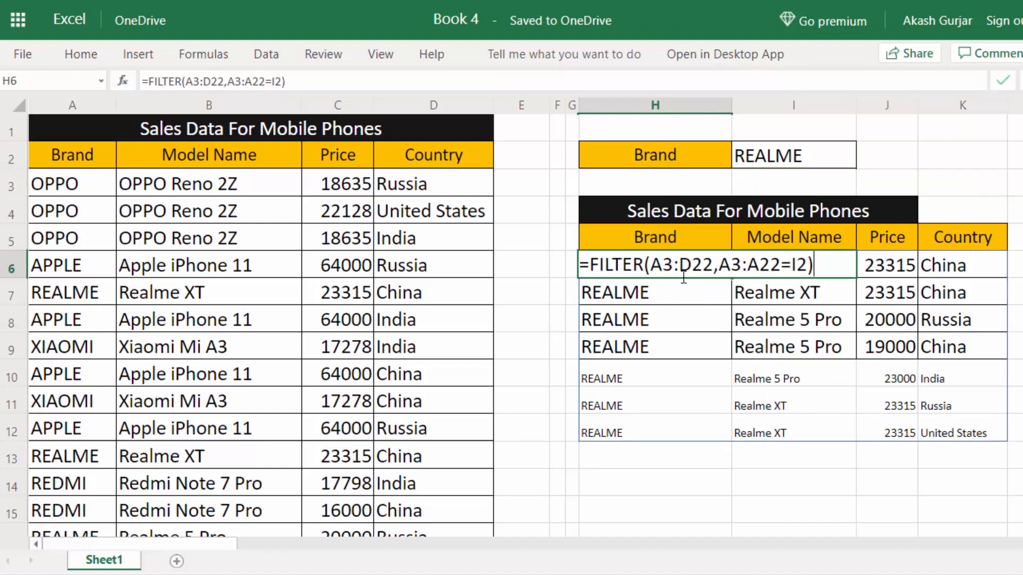
{"action": "left_click_drag", "start_coordinate": [651, 266], "coordinate": [713, 266]}
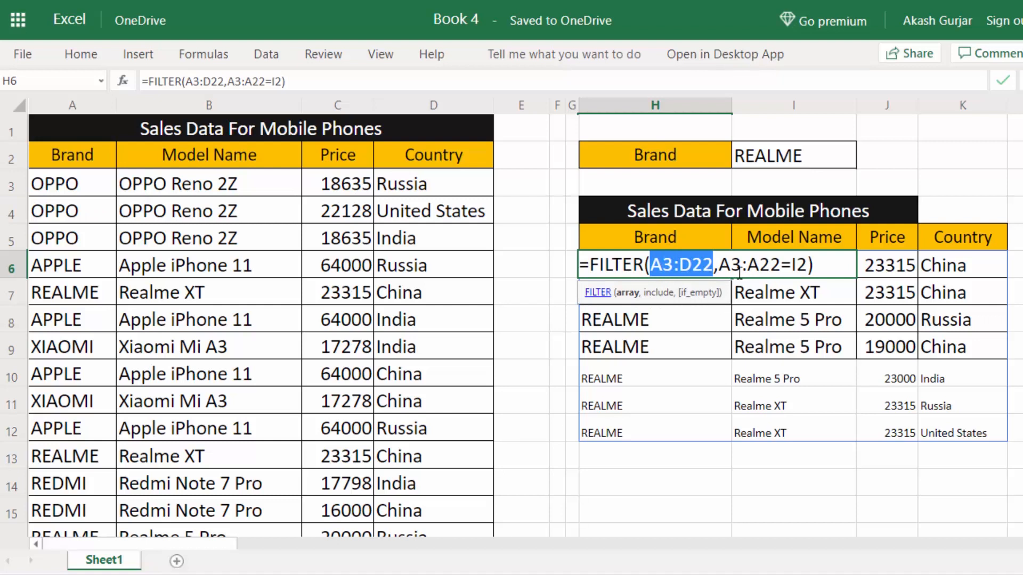
{"action": "left_click_drag", "start_coordinate": [719, 265], "coordinate": [781, 268]}
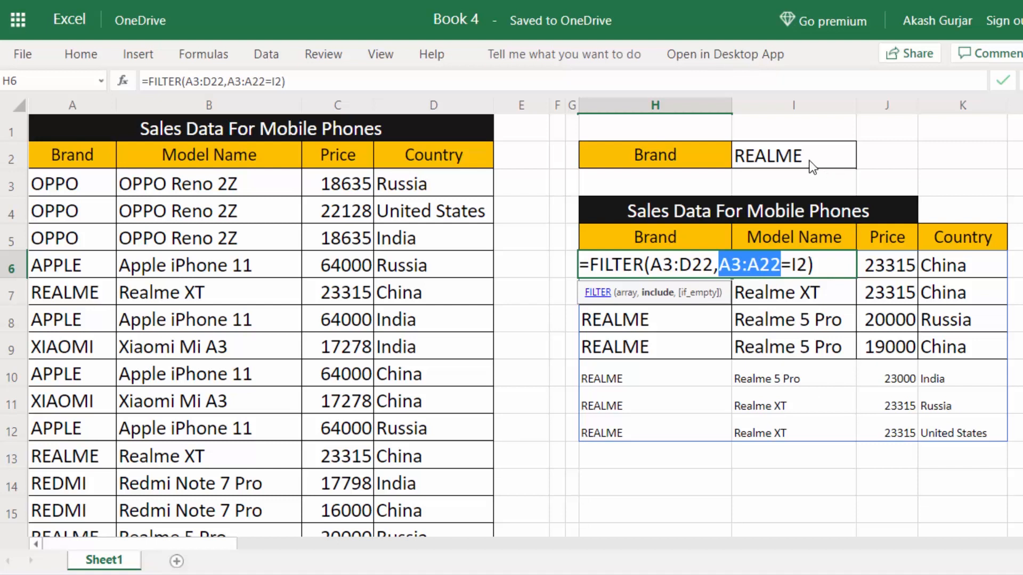
- Try replacing the I2 reference in the FILTER formula's include condition with the literal text "REALME
{"action": "left_click_drag", "start_coordinate": [790, 266], "coordinate": [806, 266]}
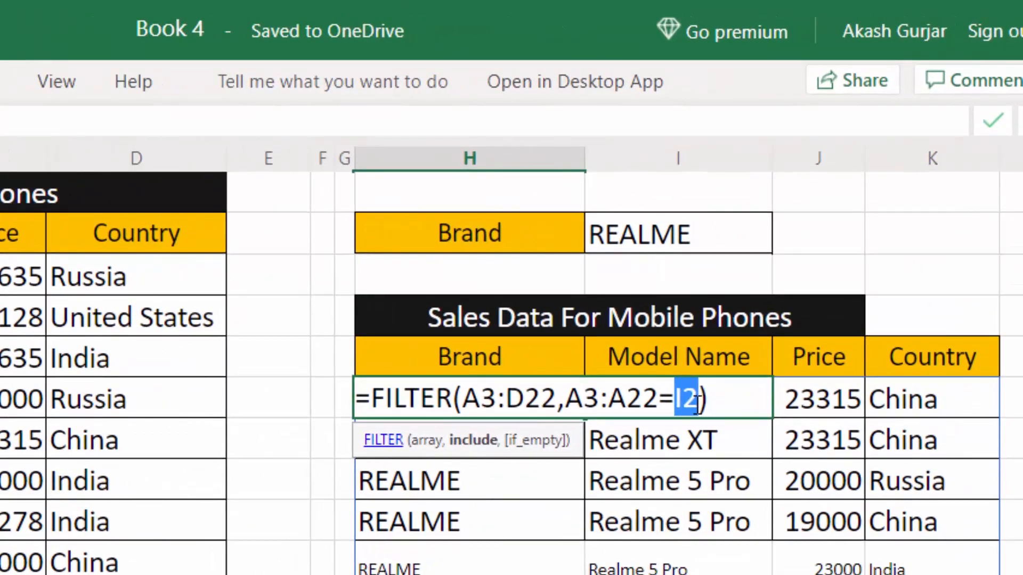
{"action": "type", "text": "\"REA"}
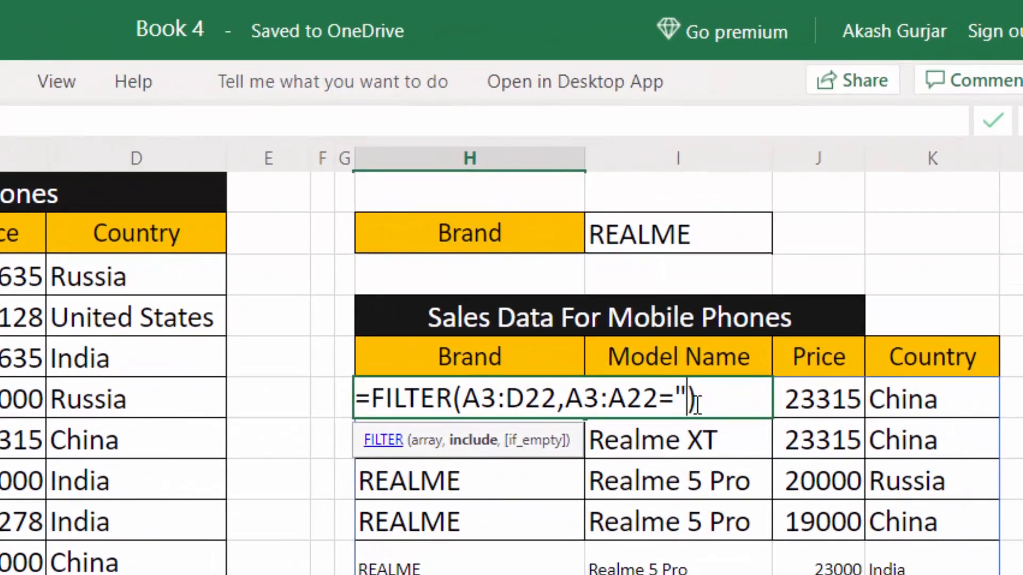
{"action": "type", "text": "LME"}
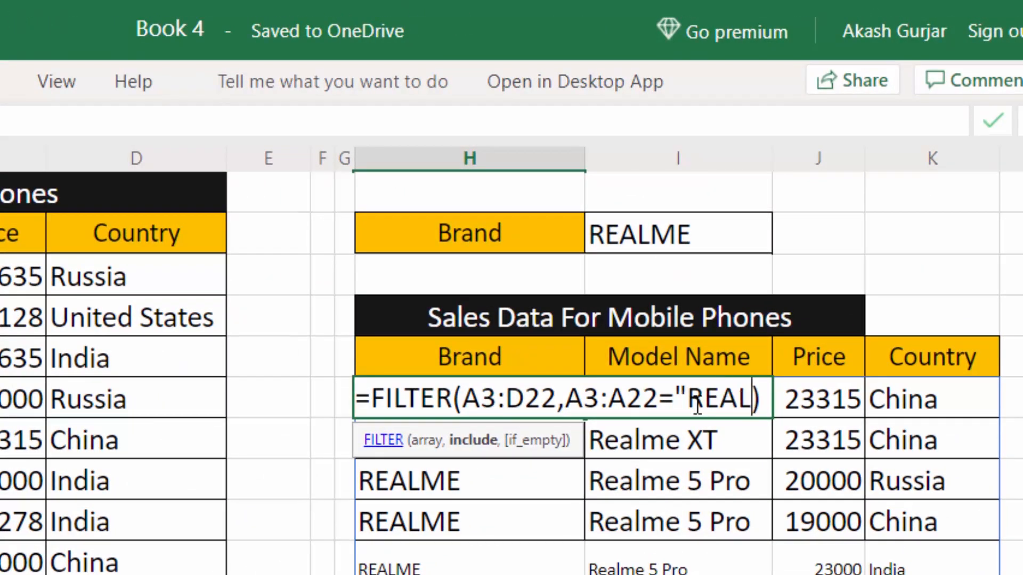
- Remove the literal brand text from the include condition, reference criterion cell I2 again, and commit the formula in H6
{"action": "key", "text": "BackSpace"}
{"action": "key", "text": "BackSpace"}
{"action": "key", "text": "BackSpace"}
{"action": "key", "text": "BackSpace"}
{"action": "key", "text": "BackSpace"}
{"action": "key", "text": "BackSpace"}
{"action": "key", "text": "BackSpace"}
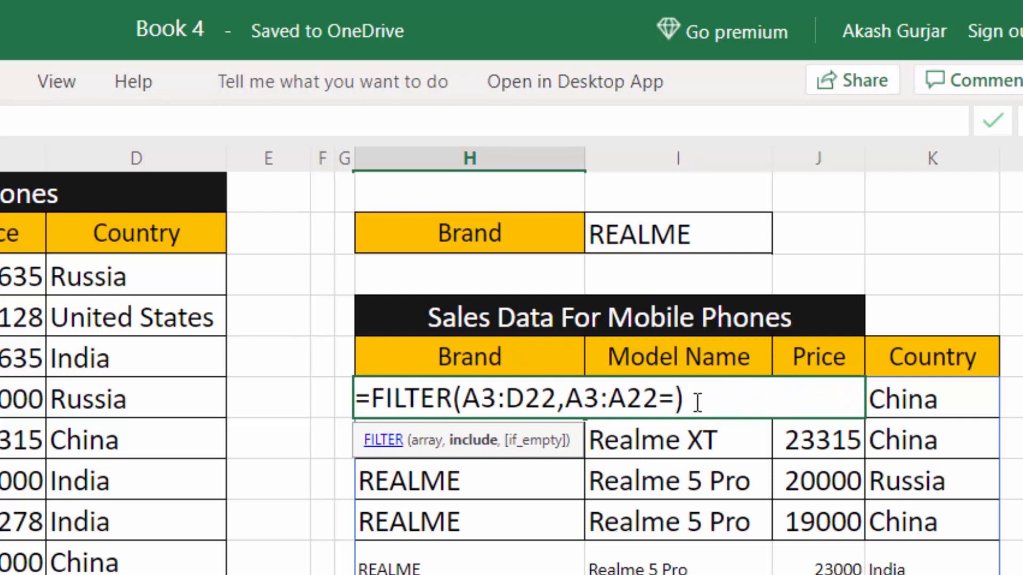
{"action": "left_click", "coordinate": [710, 245]}
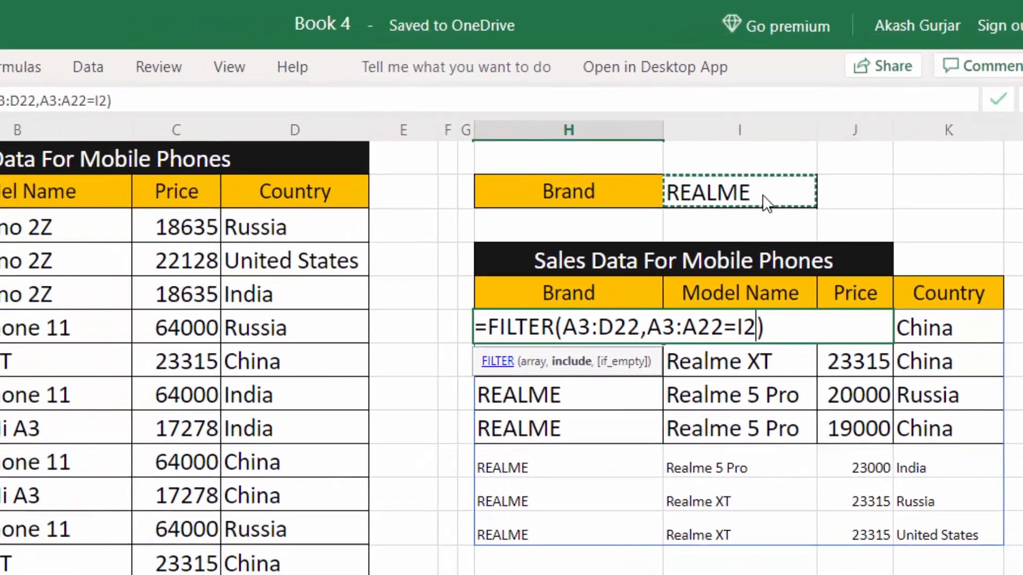
{"action": "key", "text": "Return"}
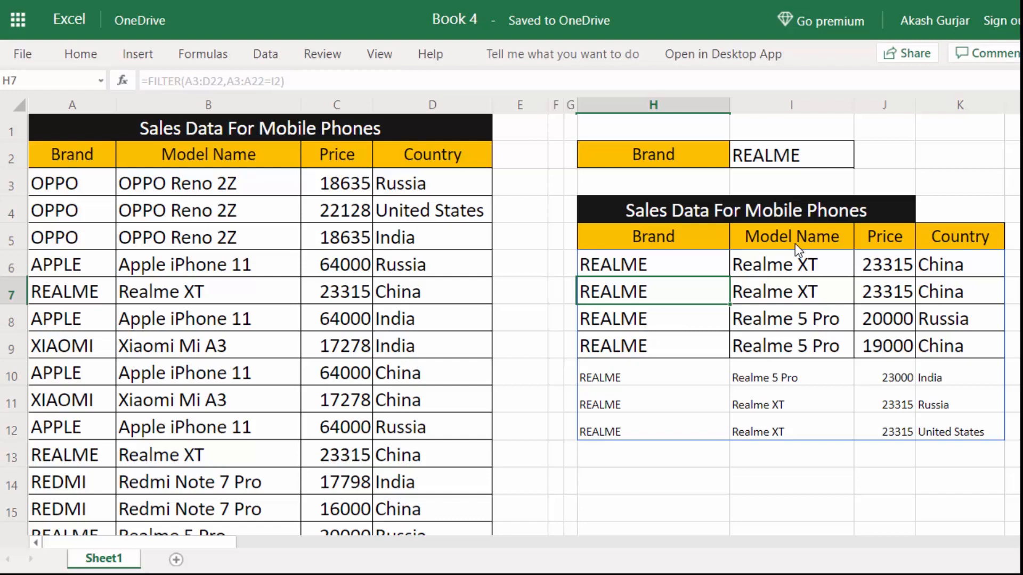
- Examine the filtered records in H6:K12 and the formula in cell H6 that produces them
{"action": "left_click", "coordinate": [614, 271]}
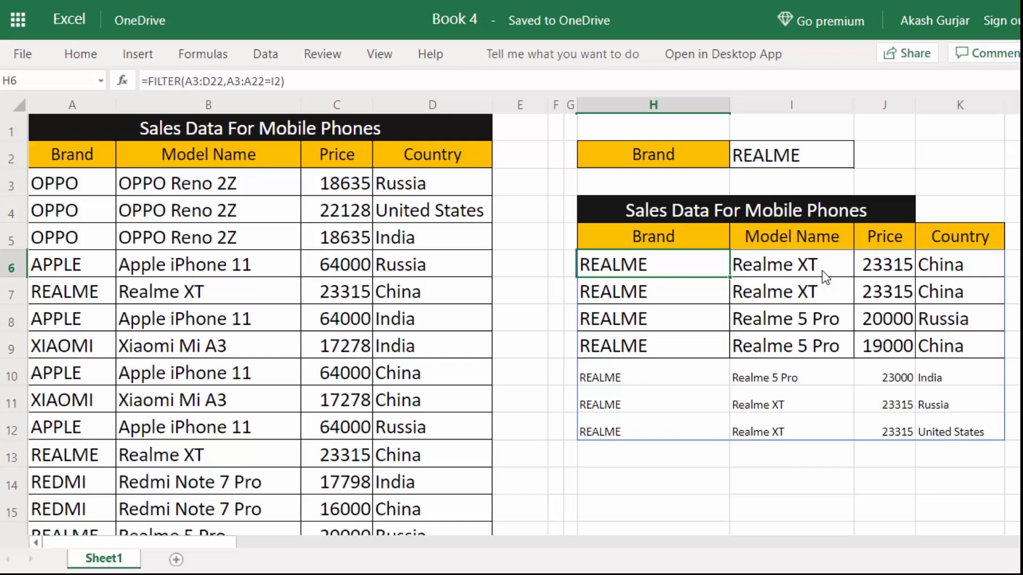
{"action": "left_click_drag", "start_coordinate": [653, 269], "coordinate": [968, 432]}
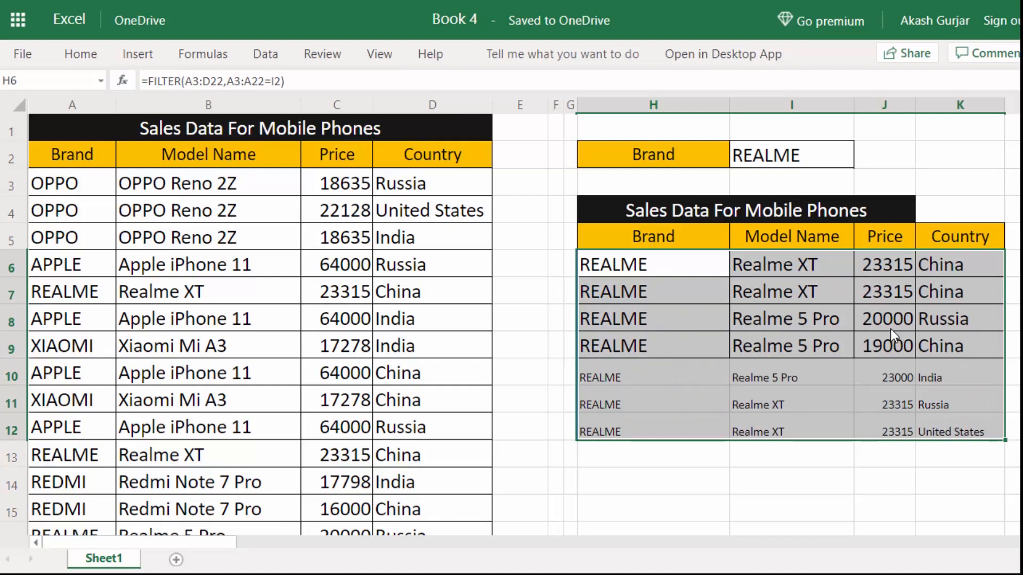
{"action": "left_click", "coordinate": [676, 269]}
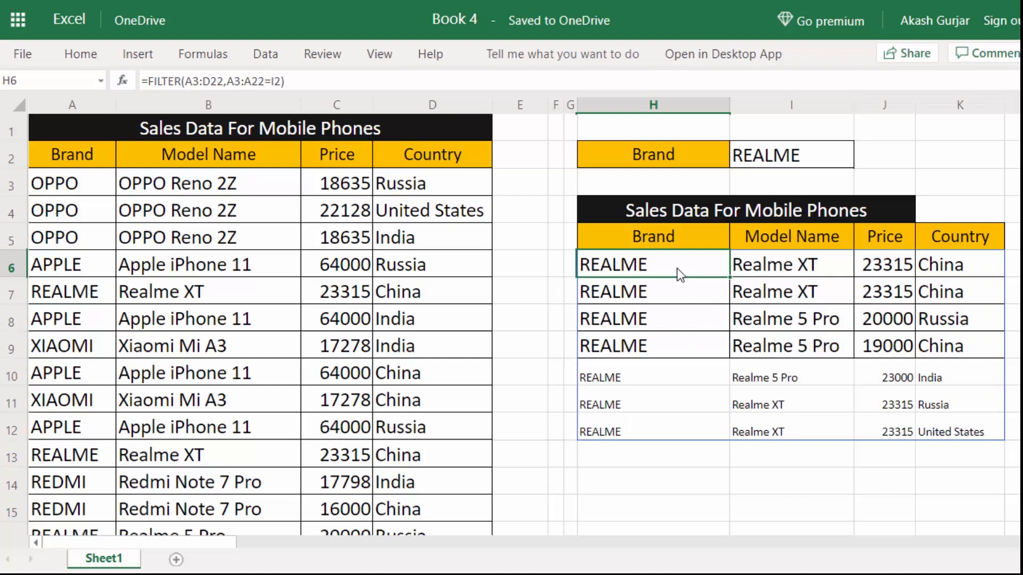